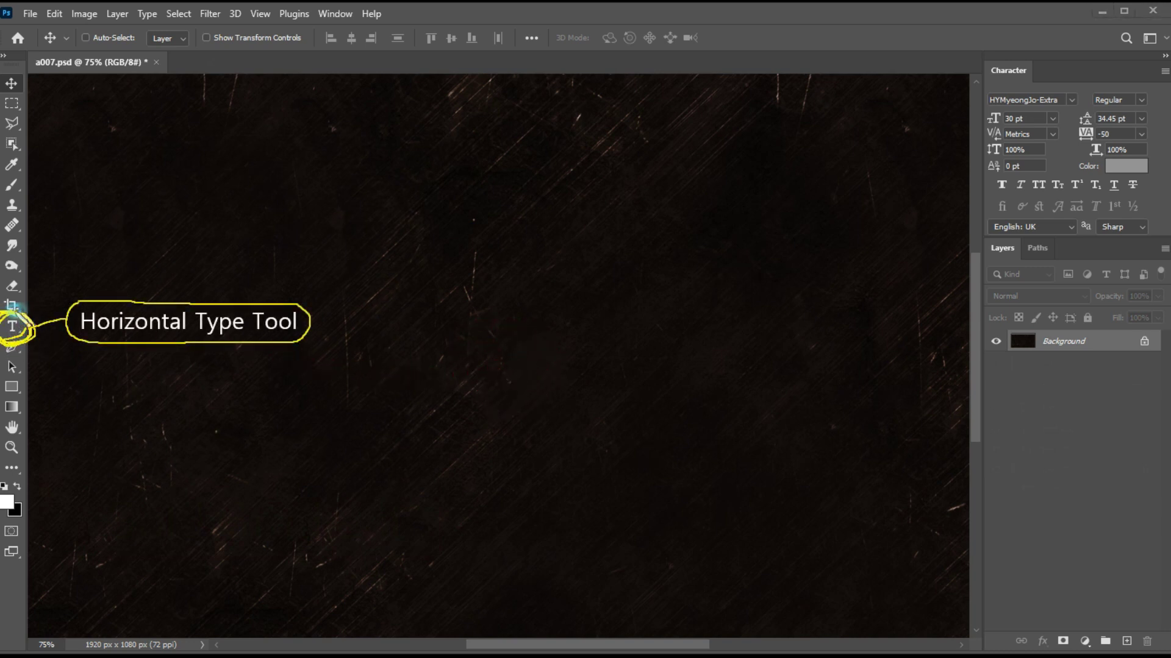
Step: Add a horizontal text layer reading GOLD on the canvas
click(12, 326)
click(91, 329)
text(GOLD)
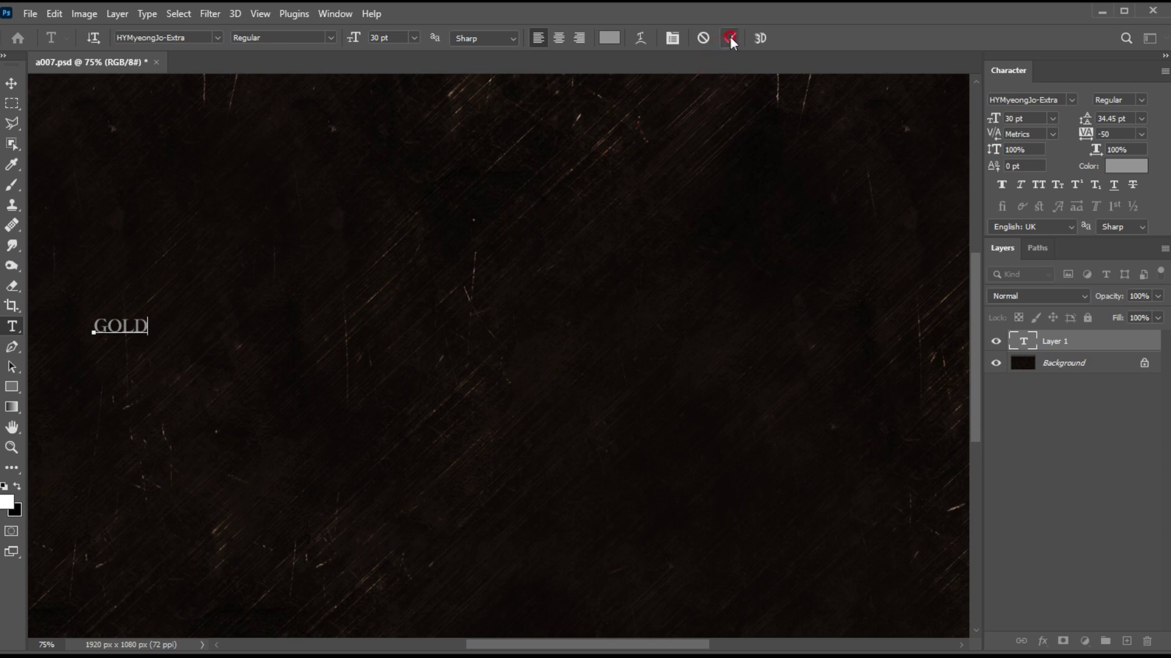
click(730, 38)
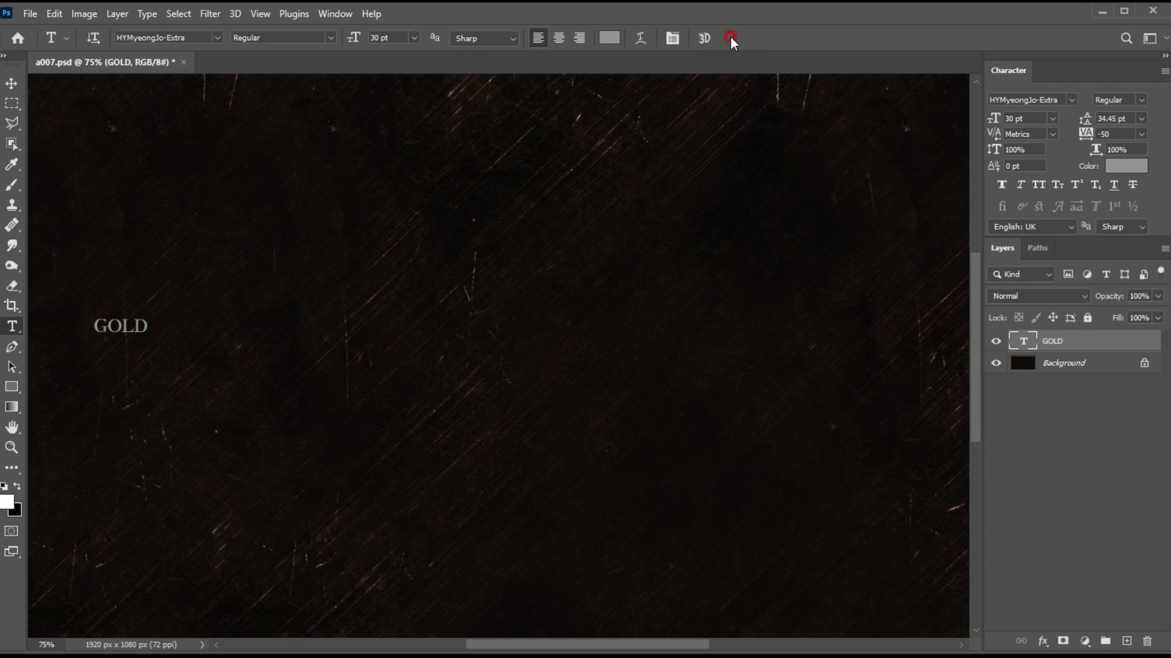
Step: Scale the GOLD text up to about 510.59 pt, spanning nearly the full canvas width
click(12, 83)
key(ctrl+t)
drag(148, 319, 436, 194)
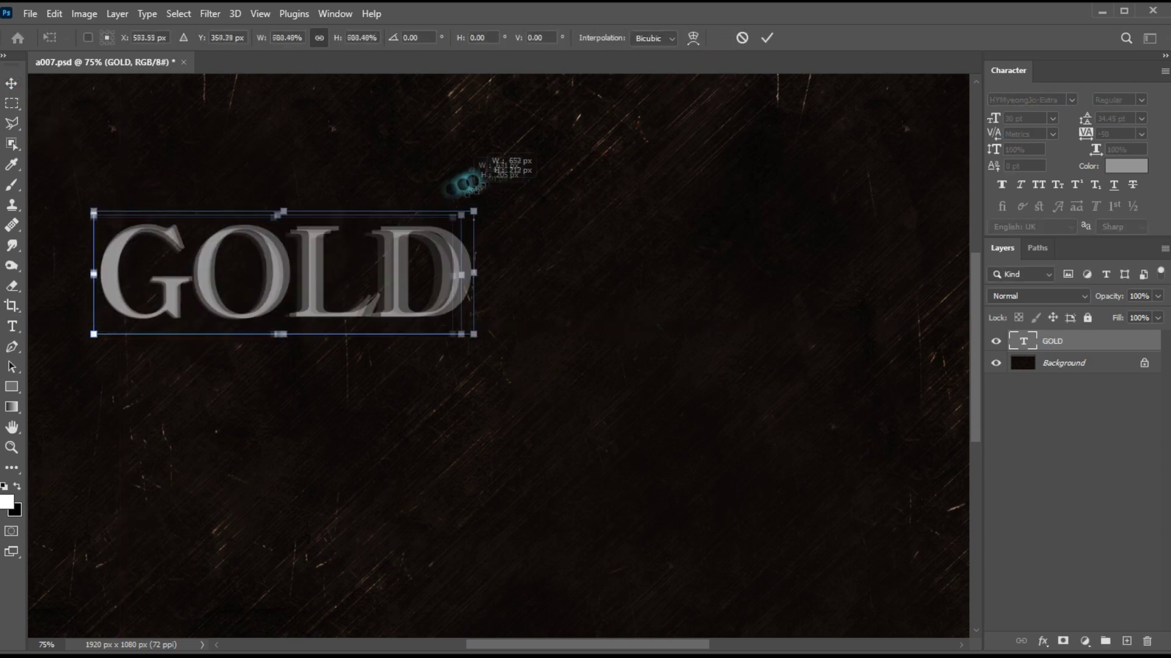
drag(453, 334, 897, 484)
drag(93, 483, 52, 488)
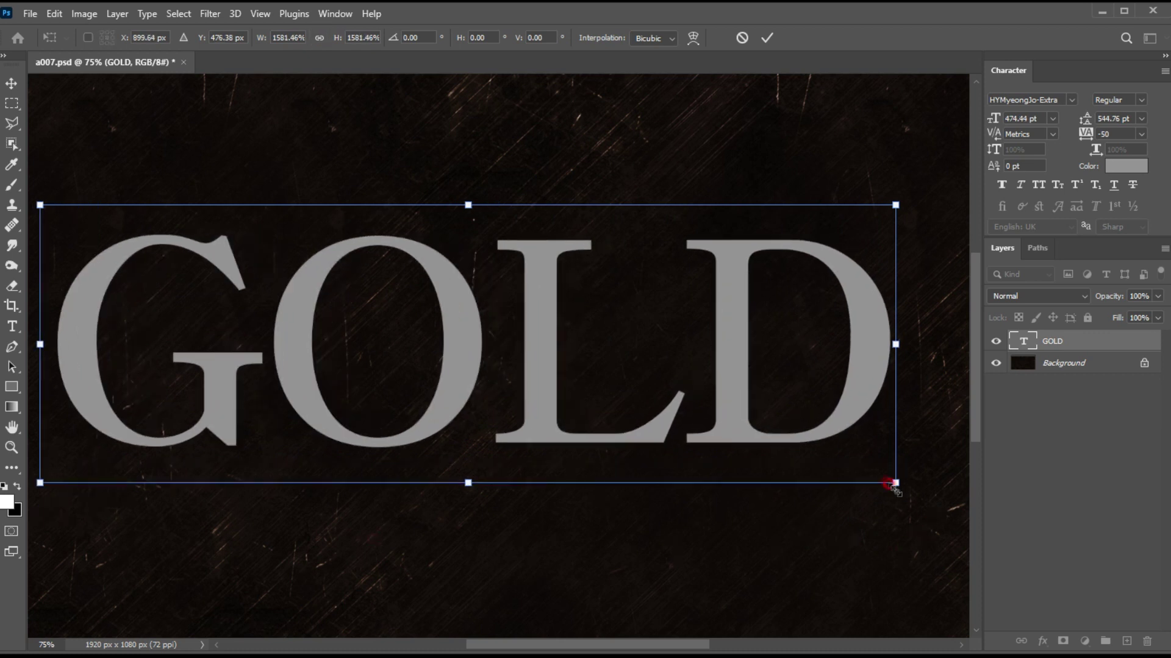
drag(897, 491, 929, 581)
drag(584, 397, 575, 401)
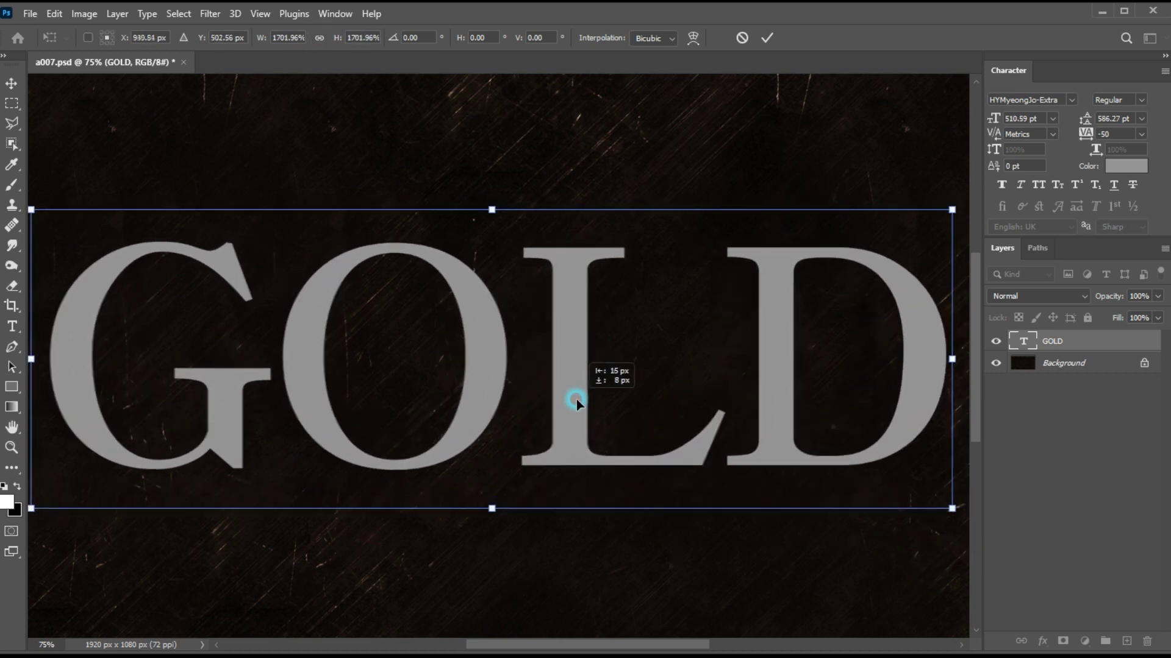
click(765, 39)
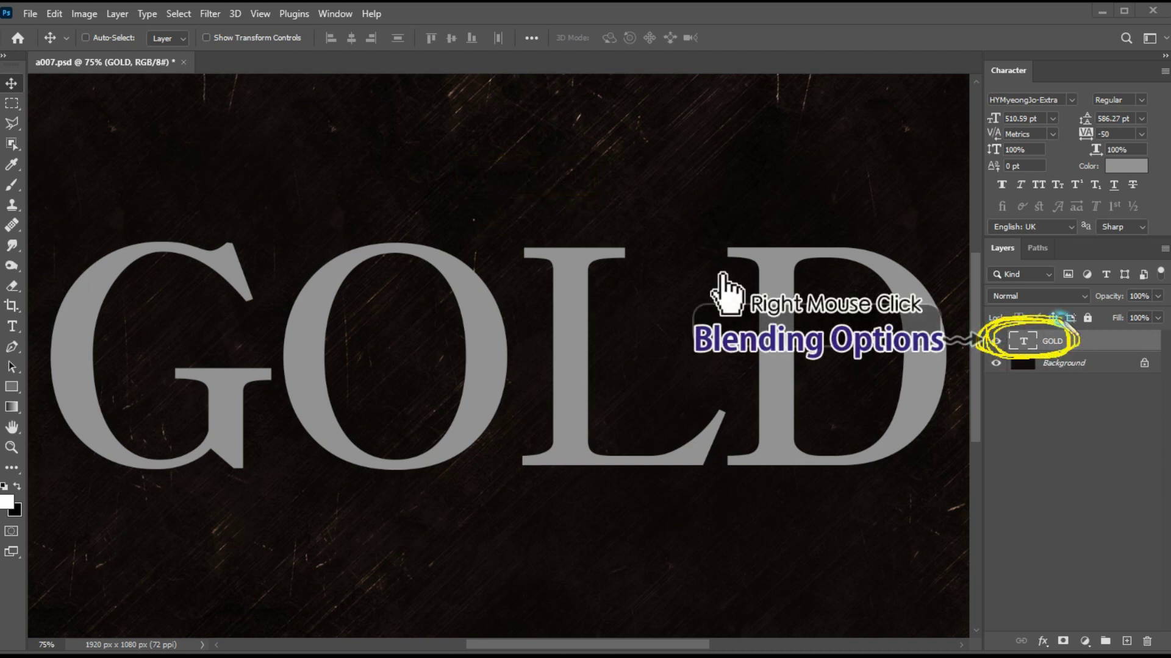
Step: Give the GOLD layer a Bevel & Emboss with Inner Bevel, Smooth technique and 700% depth
right_click(1054, 347)
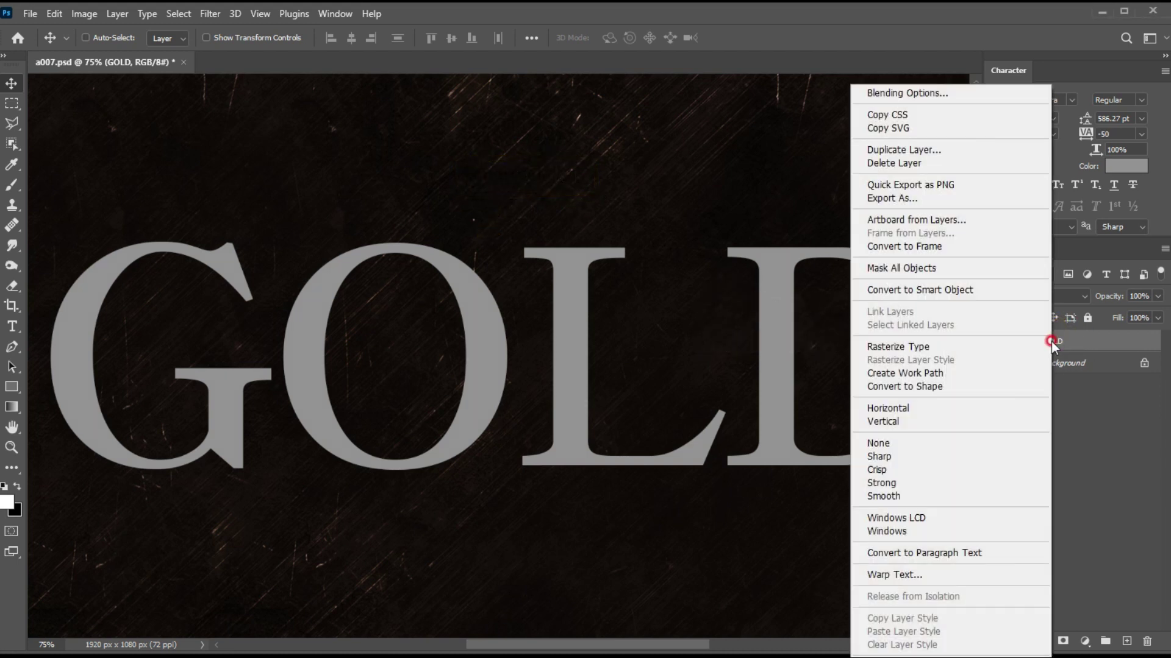
click(905, 94)
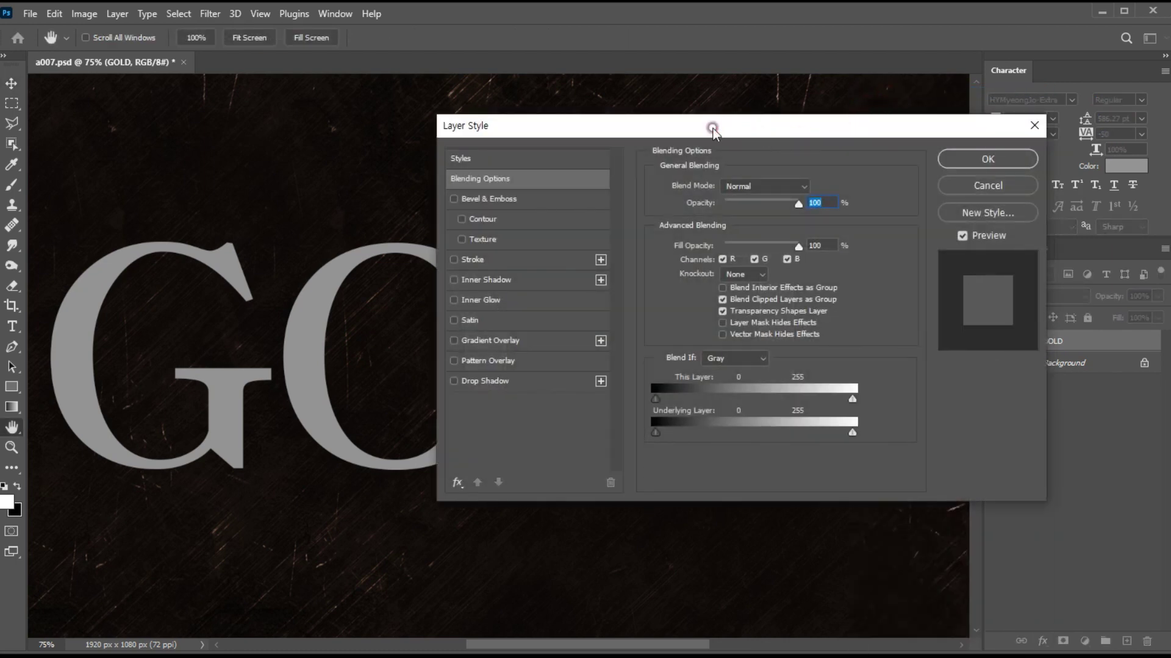
drag(711, 123, 802, 155)
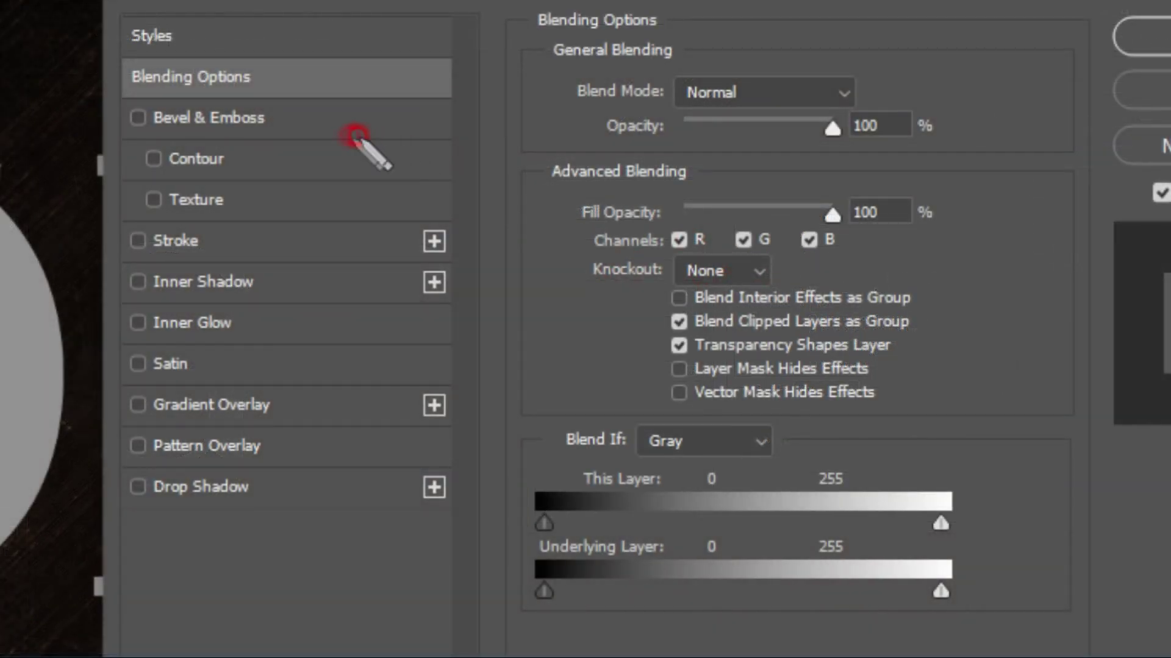
drag(121, 125, 125, 131)
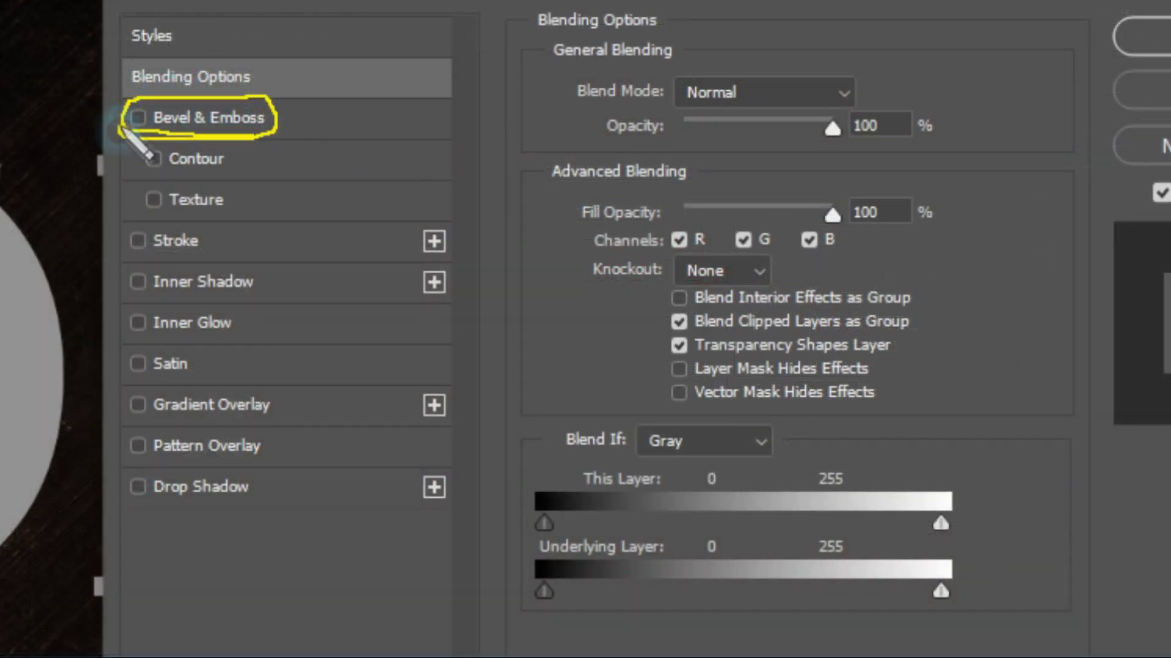
click(253, 117)
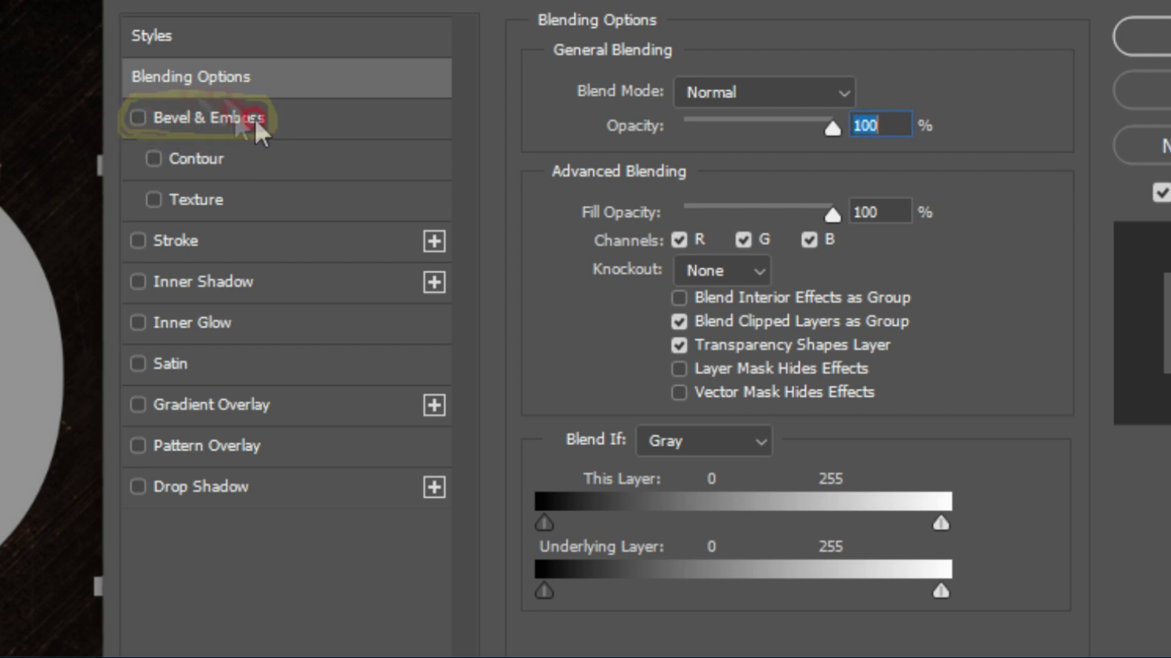
click(253, 117)
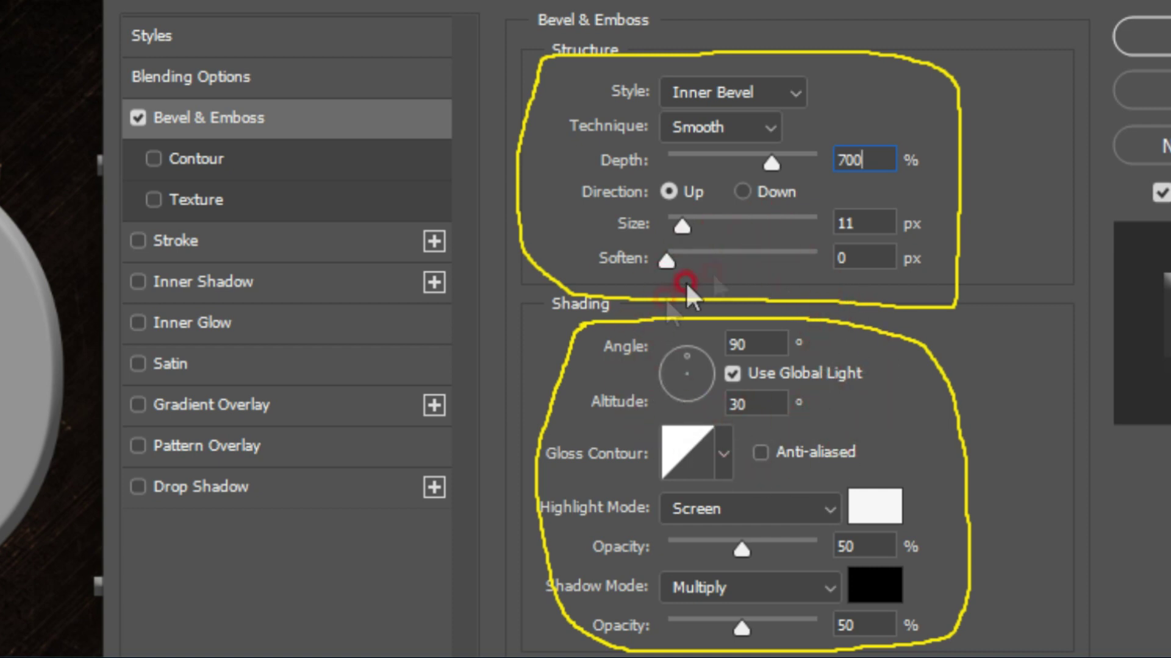
click(668, 262)
Step: Add a Multiply Inner Shadow at 30% opacity and 60 px size, and apply both styles
drag(271, 303, 125, 297)
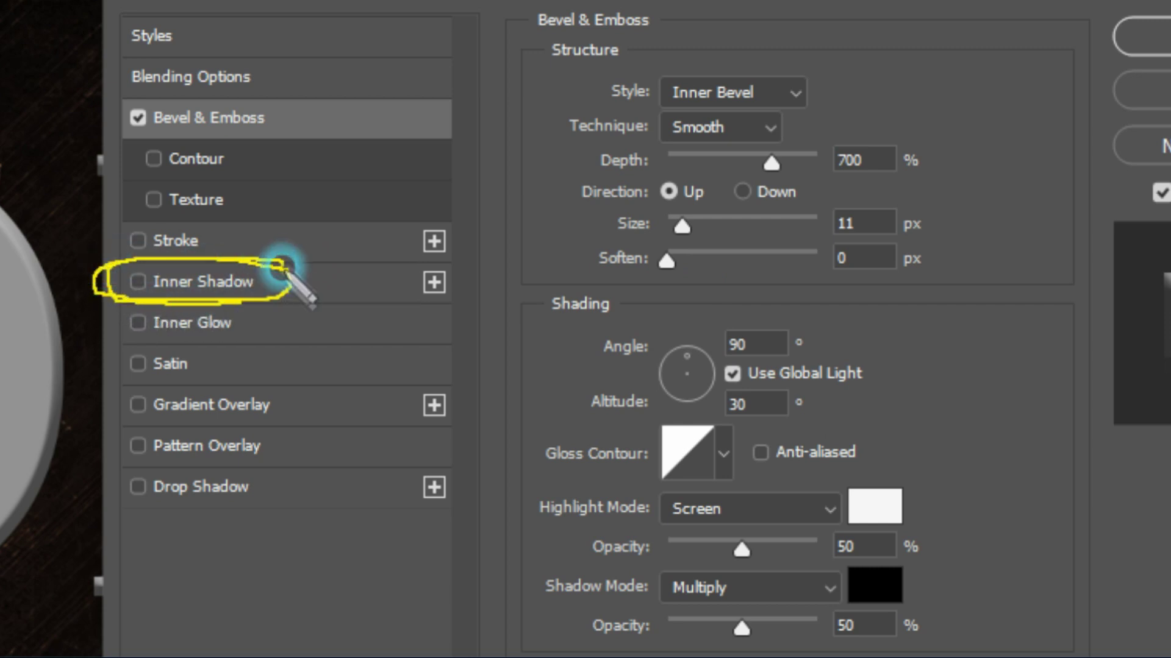
drag(269, 314, 210, 286)
click(242, 286)
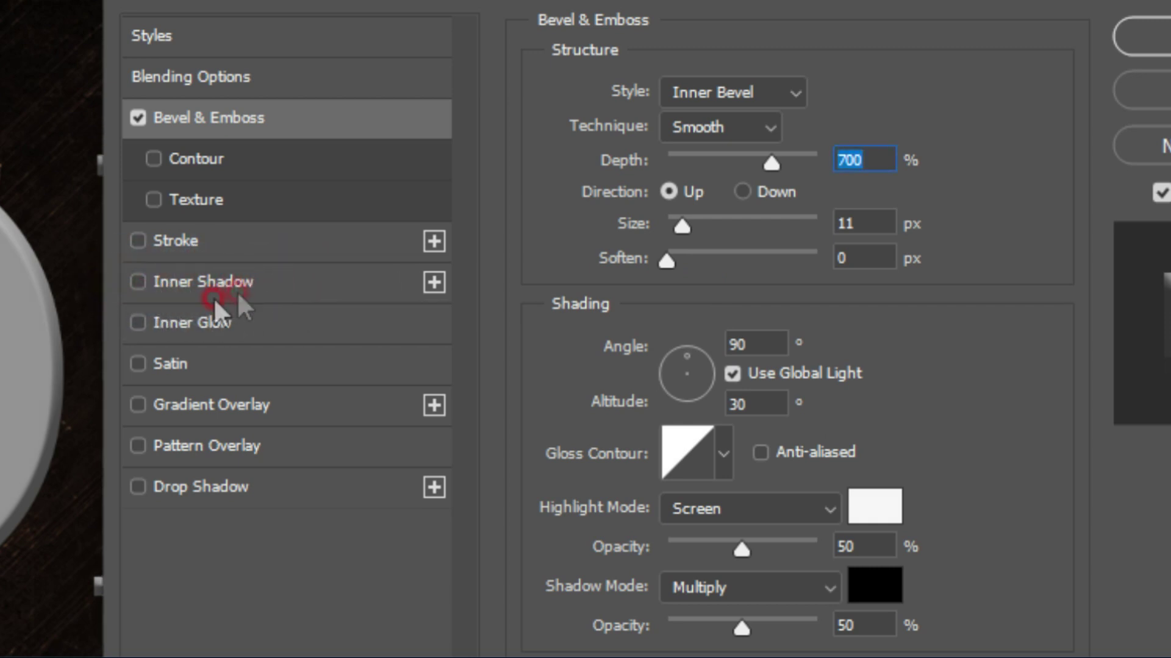
click(265, 283)
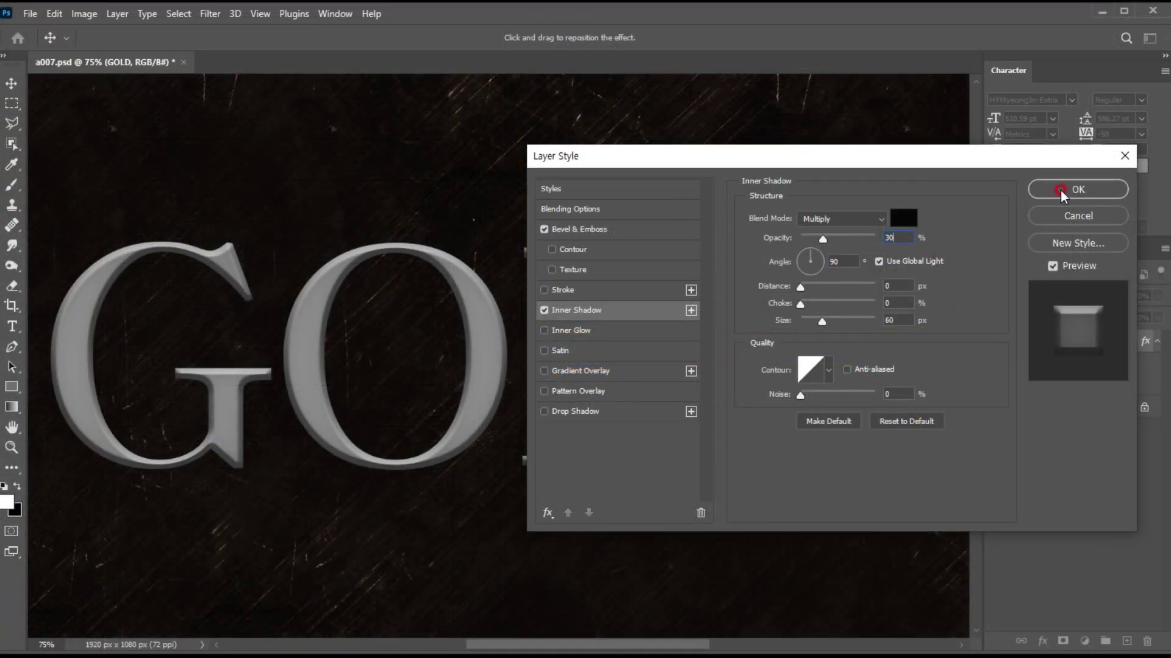
click(1061, 190)
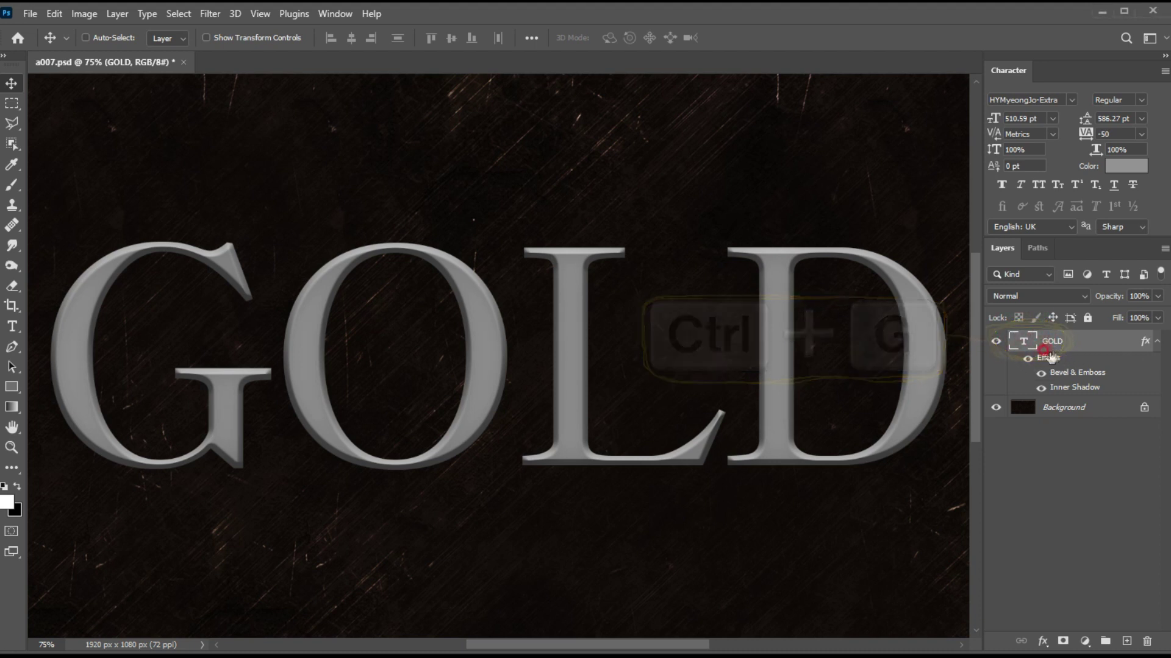
Step: Group the GOLD layer into a collapsed Group 1 and add an empty Layer 1 above it
key(ctrl+g)
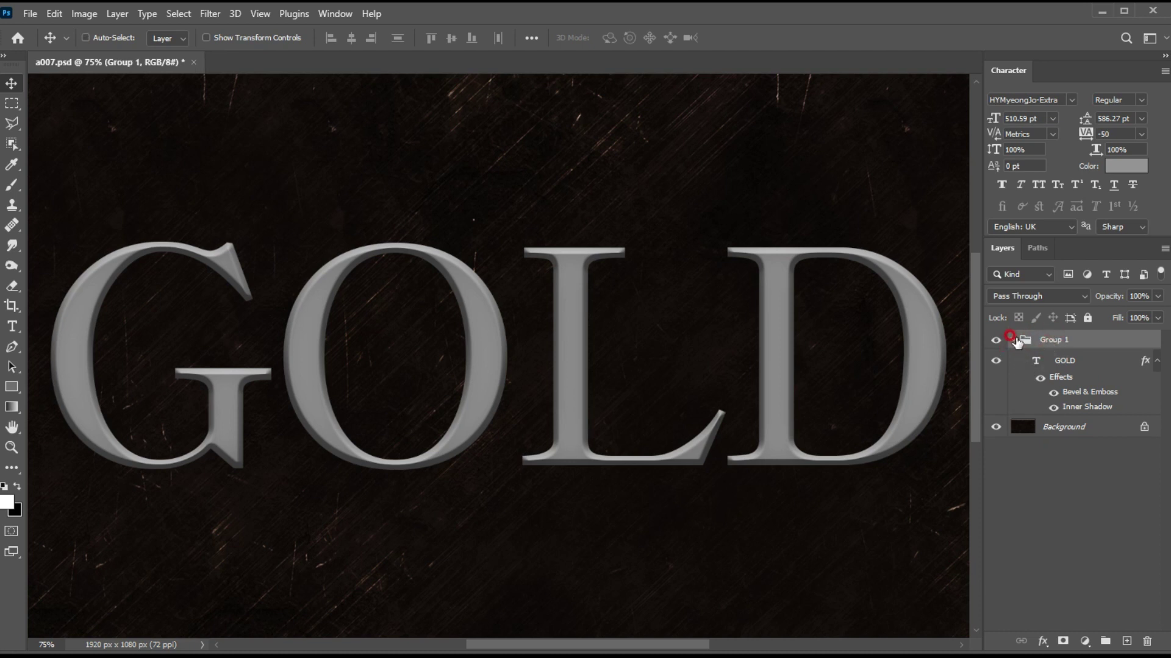
click(1012, 340)
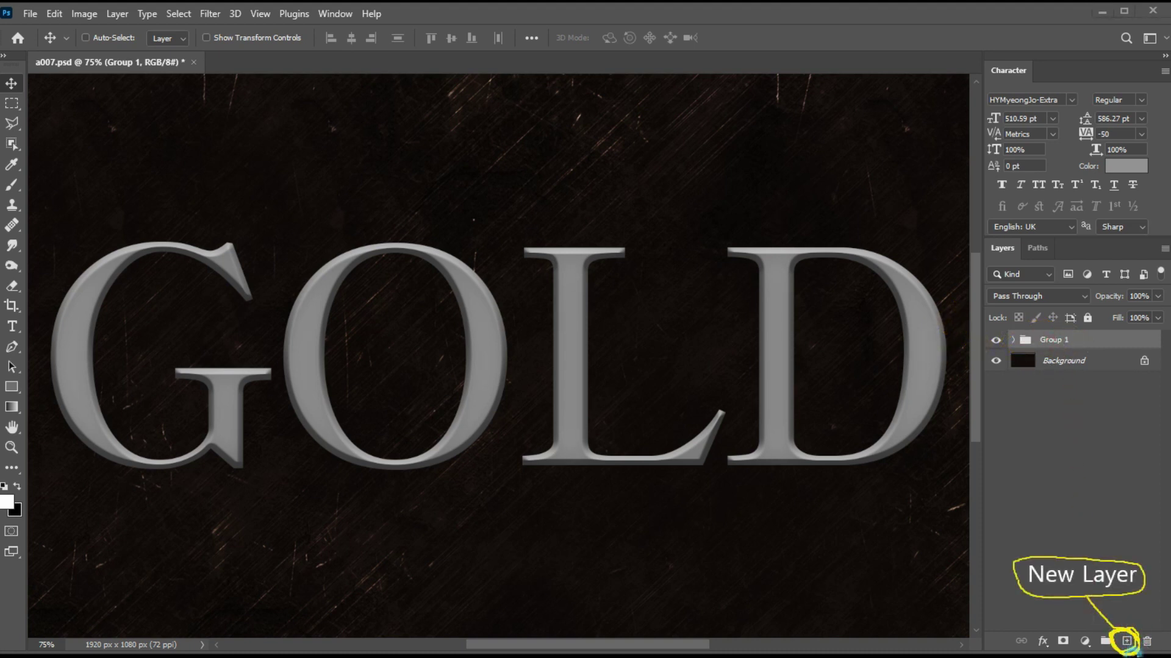
click(1124, 640)
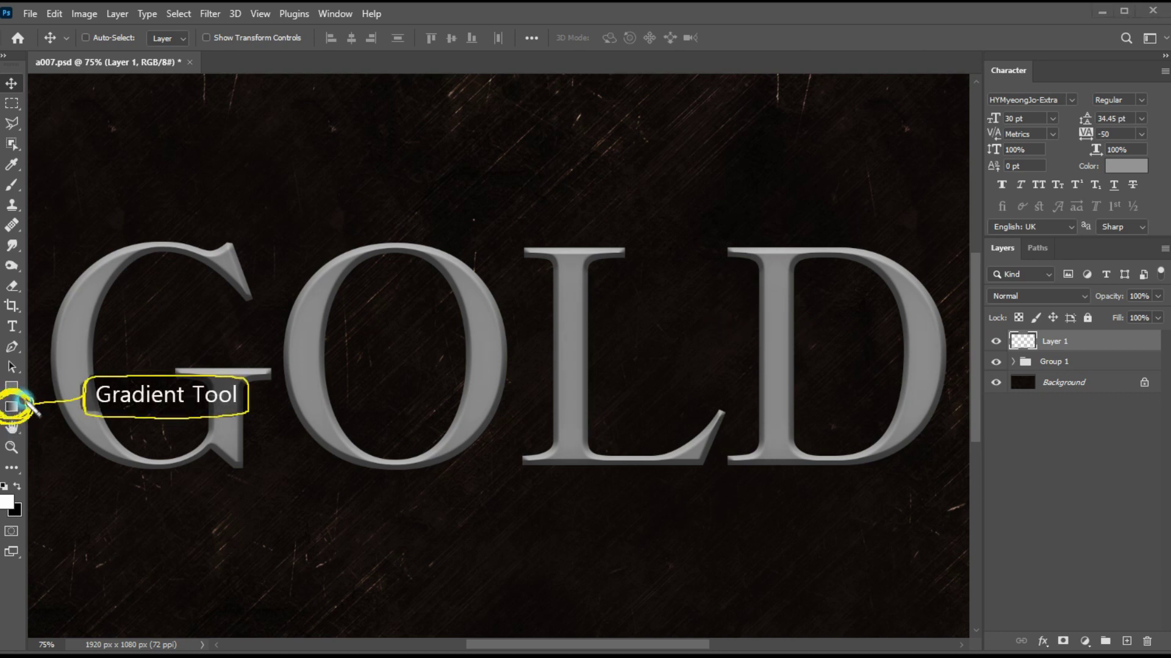
Step: Draw a vertical white-to-black gradient on Layer 1 and clip it to Group 1
click(12, 406)
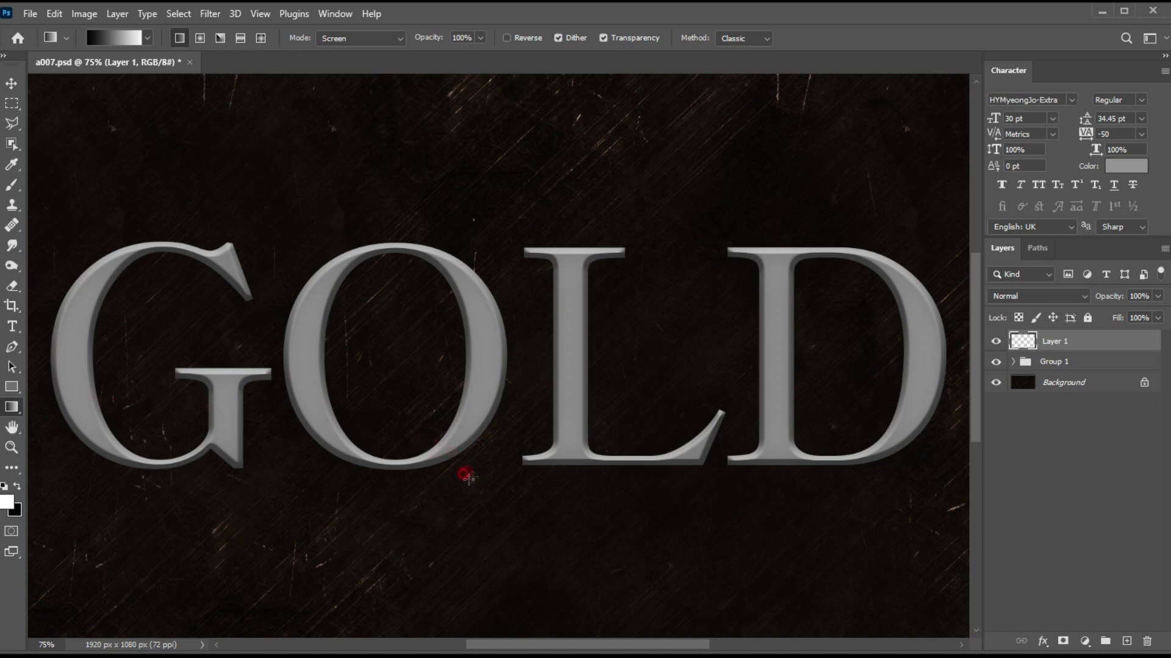
drag(480, 510, 477, 177)
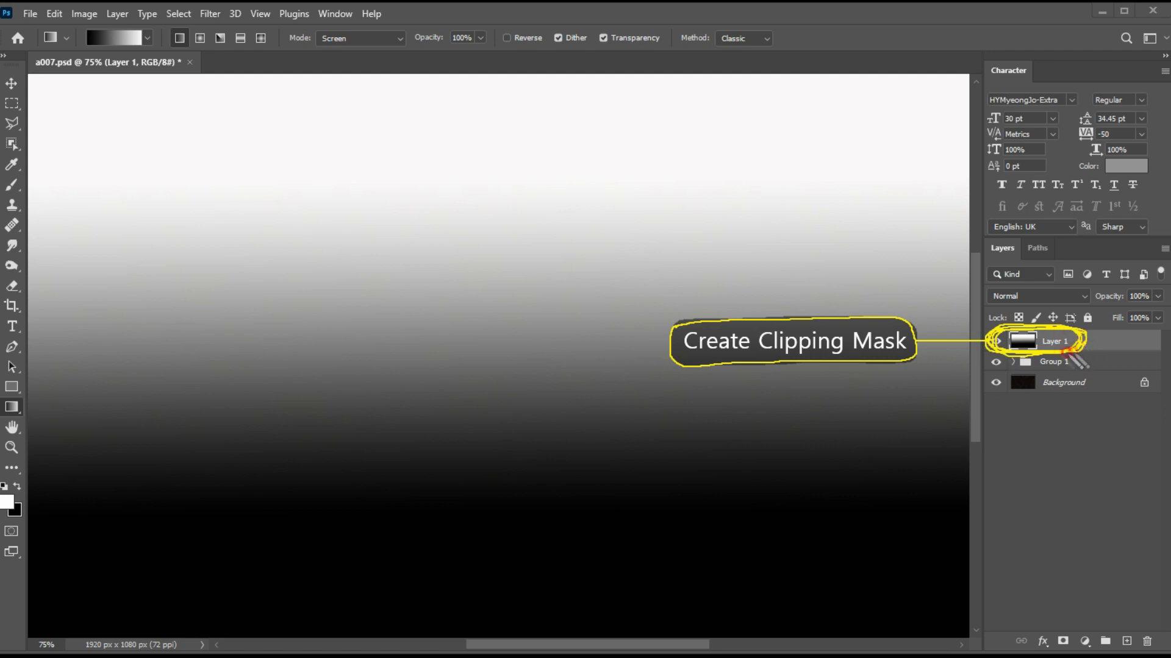
click(1026, 334)
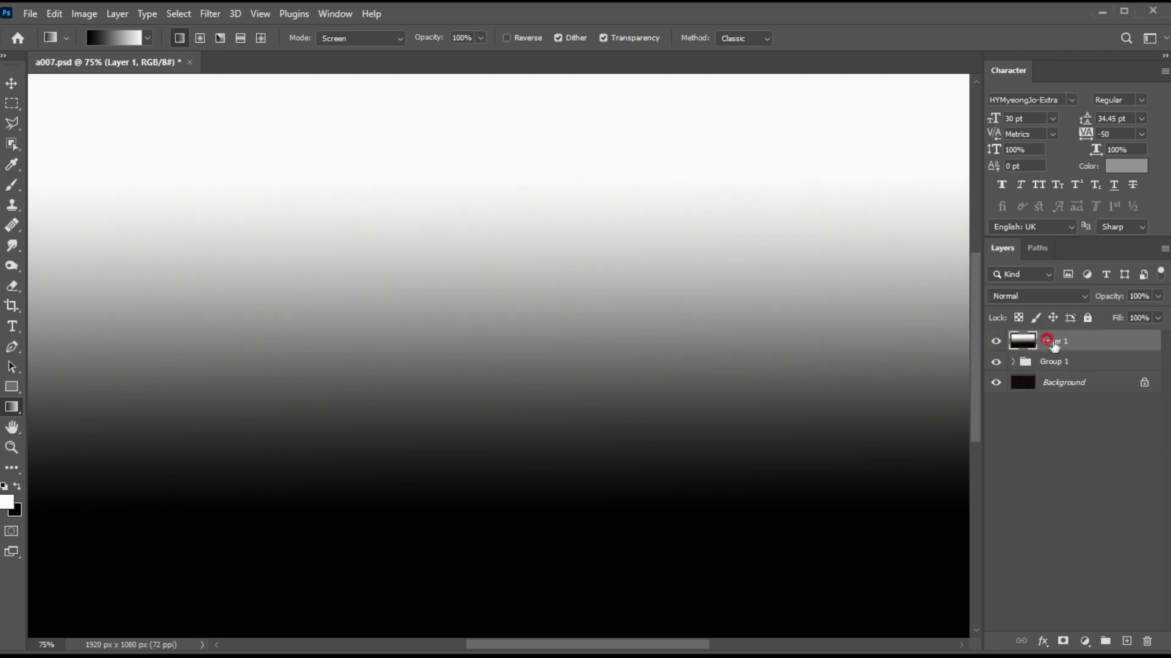
right_click(1053, 345)
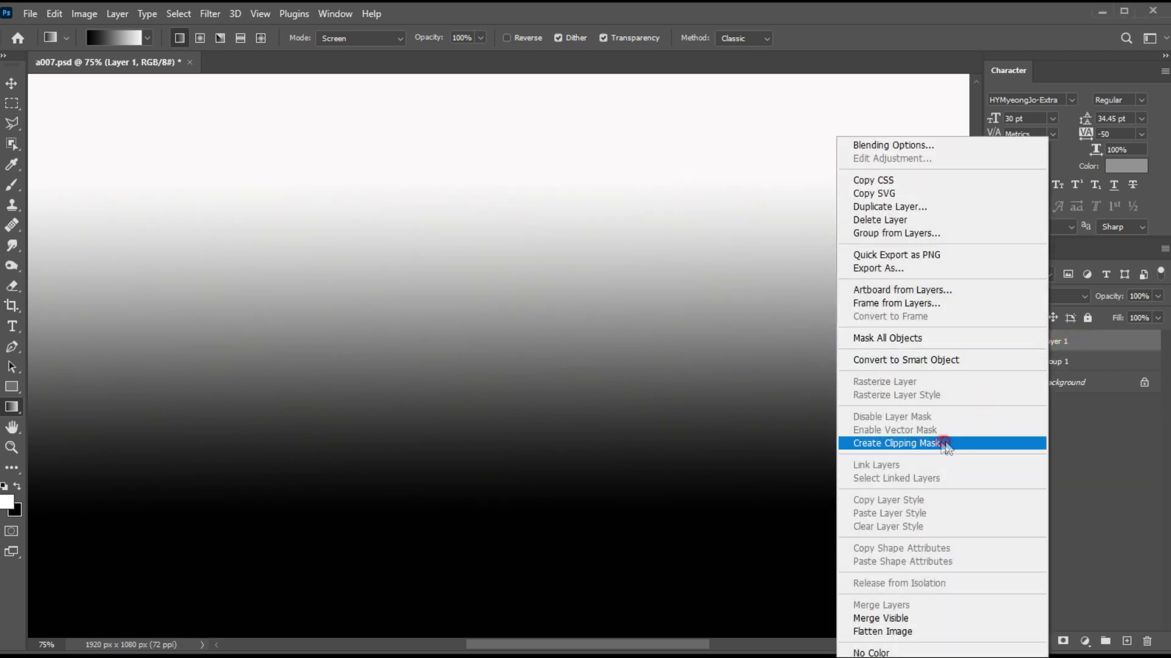
click(934, 444)
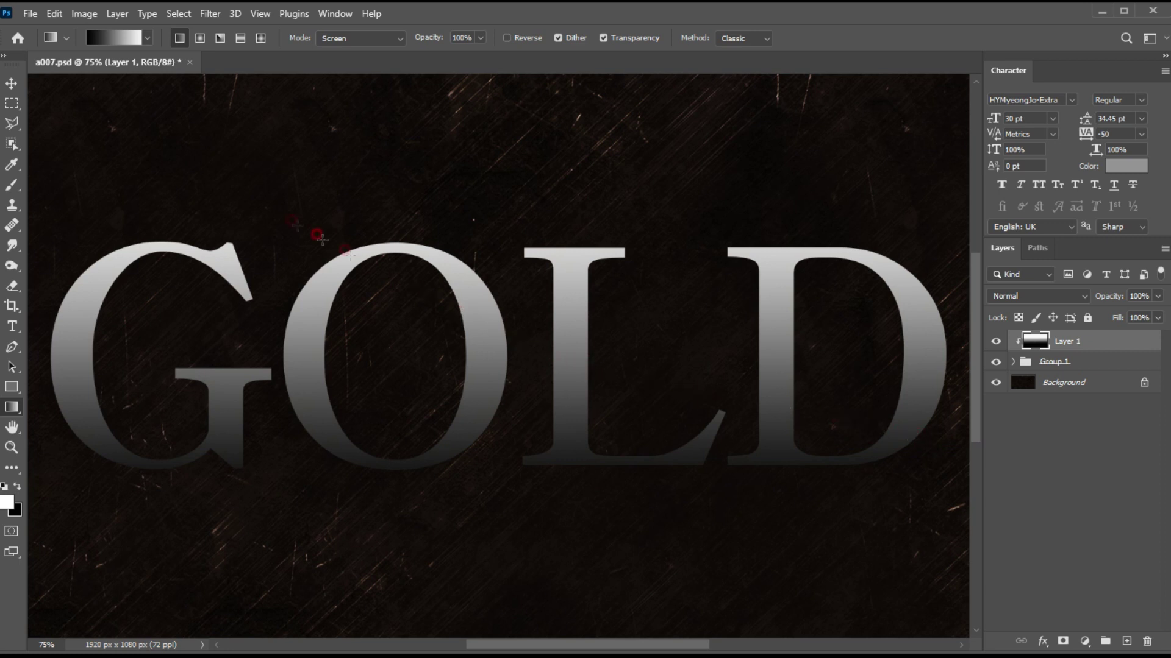
click(25, 85)
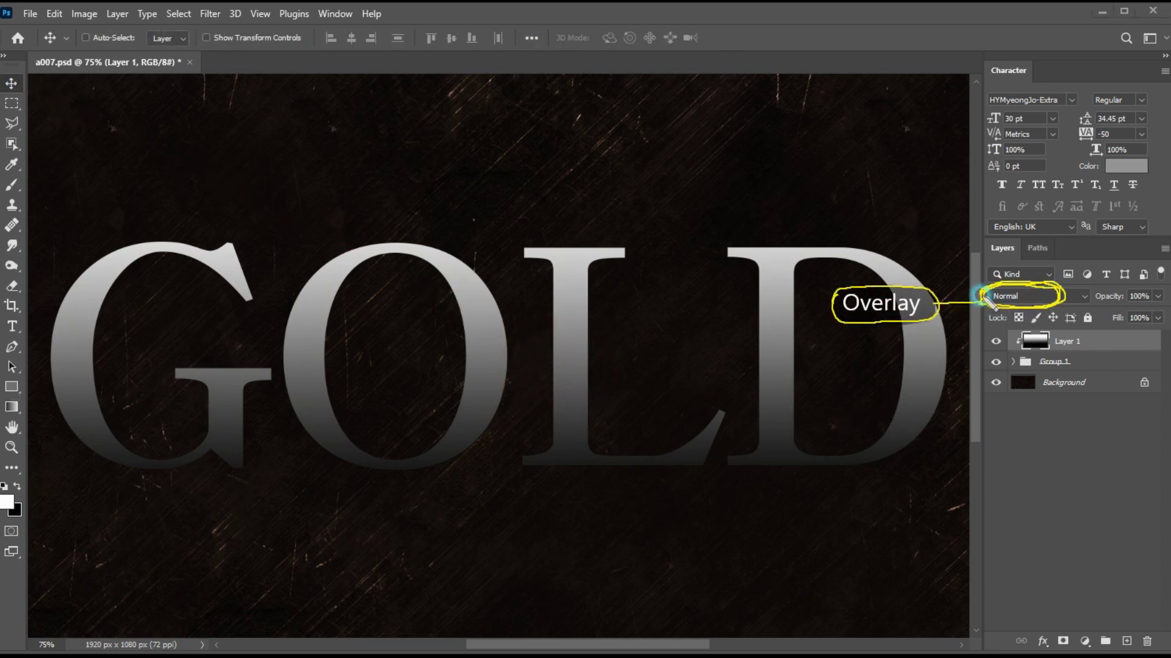
Step: Set the clipped gradient Layer 1 to Overlay blend mode at 60% opacity
click(1027, 293)
click(1058, 485)
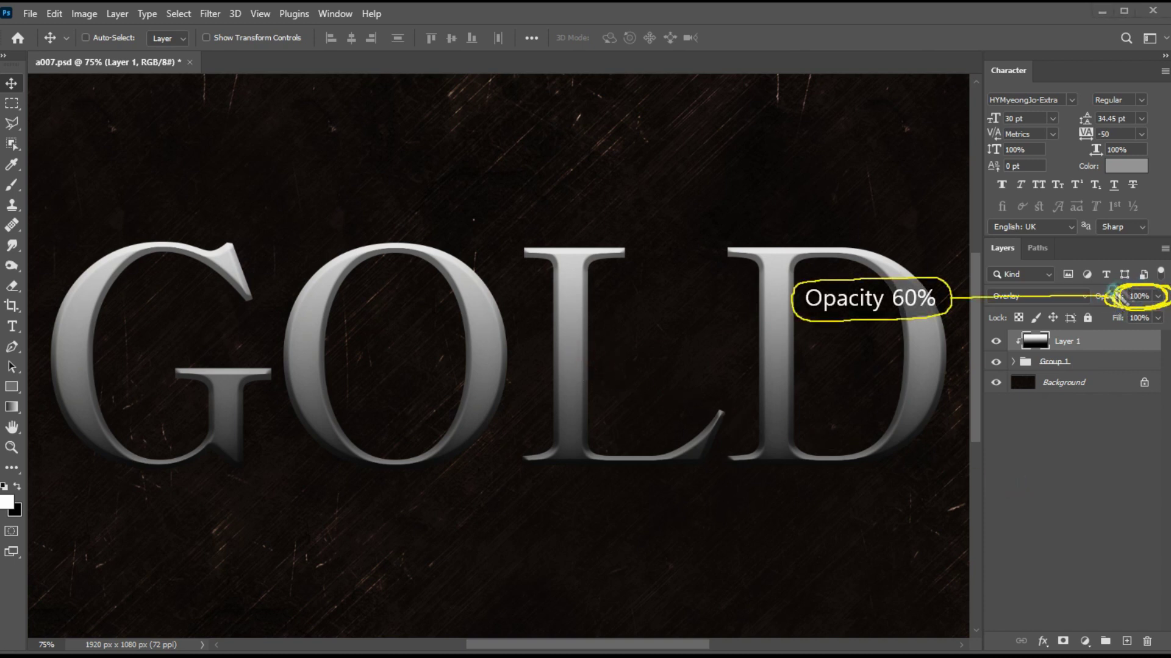
click(1128, 307)
click(1155, 298)
click(1129, 314)
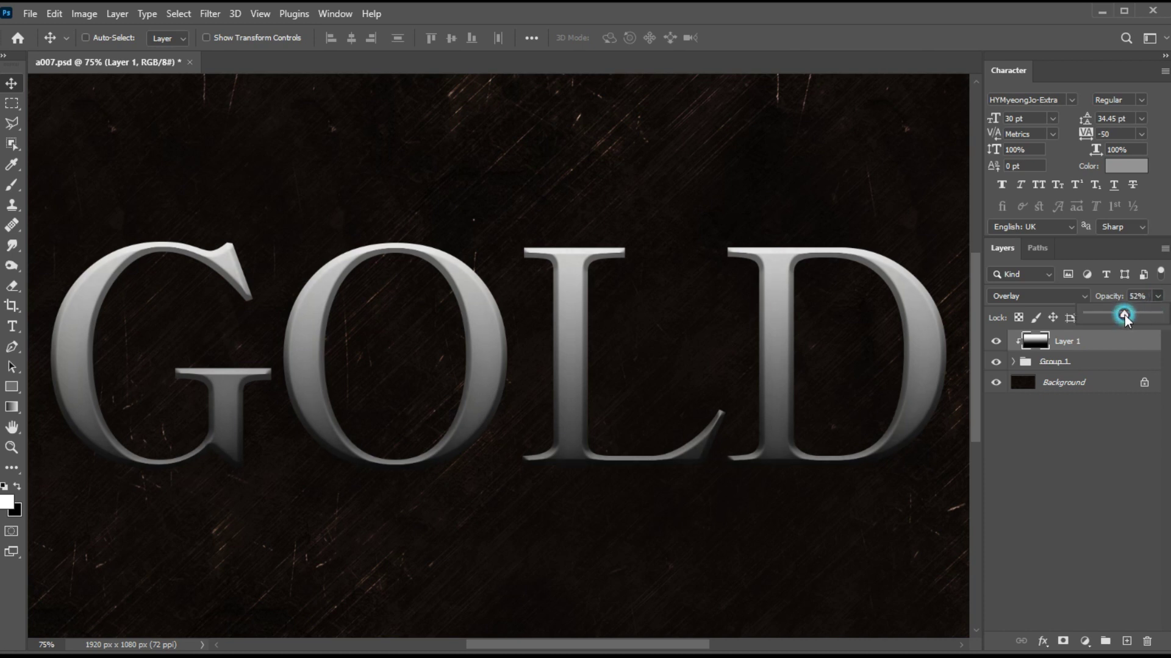
drag(1124, 316, 1128, 314)
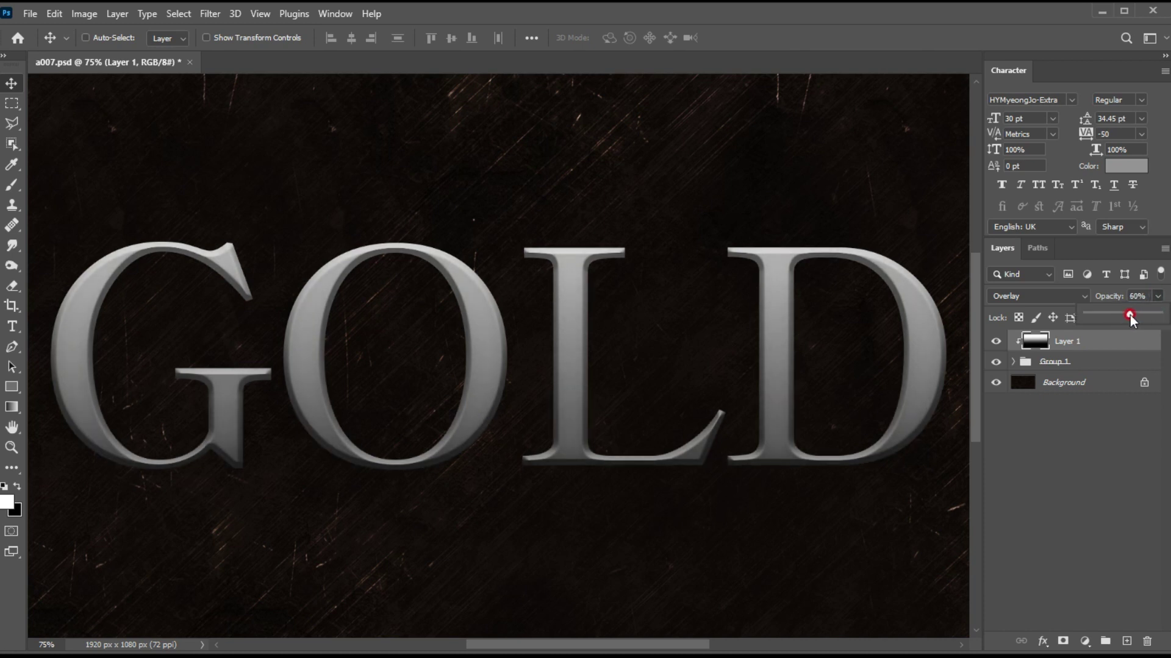
click(674, 334)
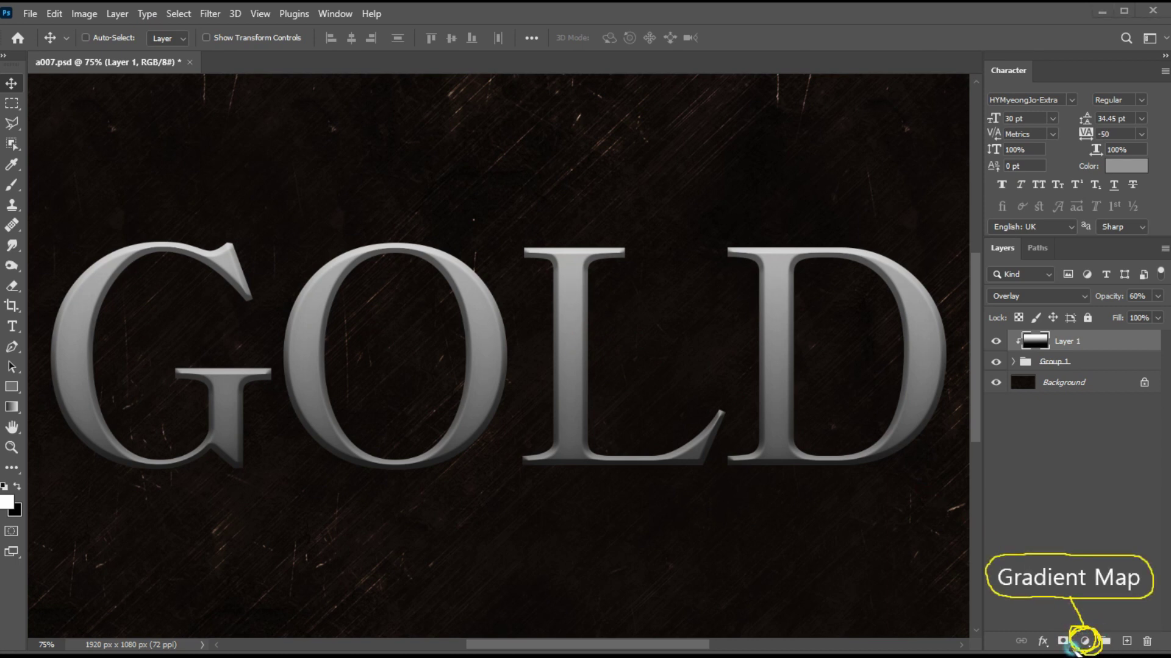
Step: Add a Gradient Map adjustment layer using the Gold-Gradient preset
click(1084, 640)
click(1087, 619)
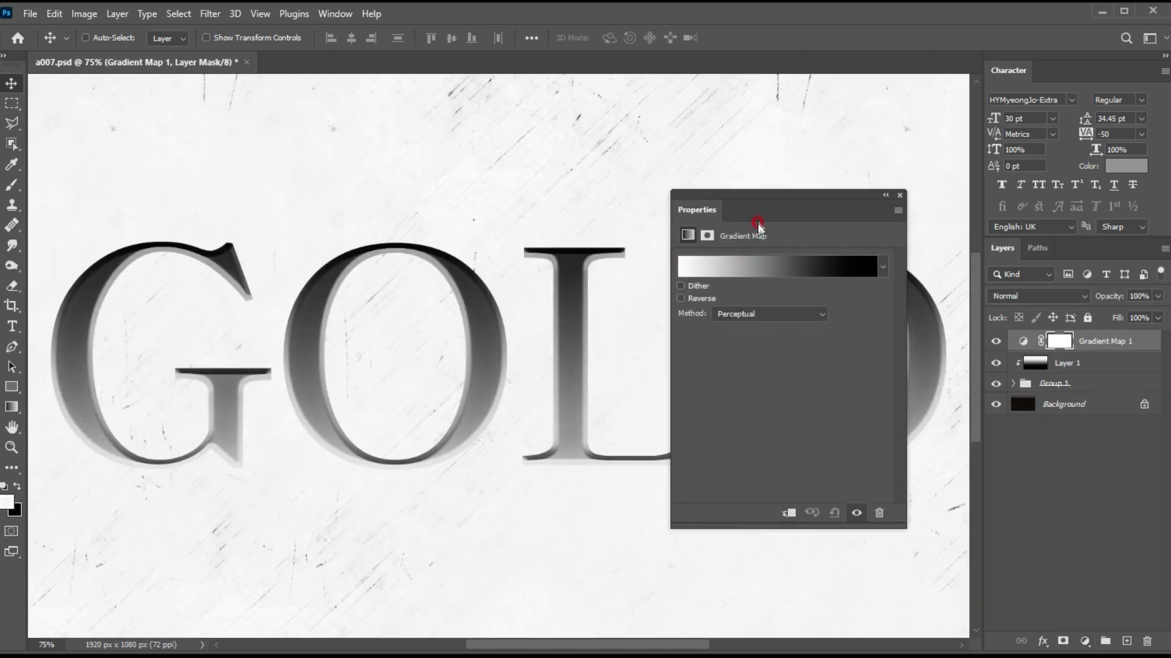
drag(767, 215, 802, 215)
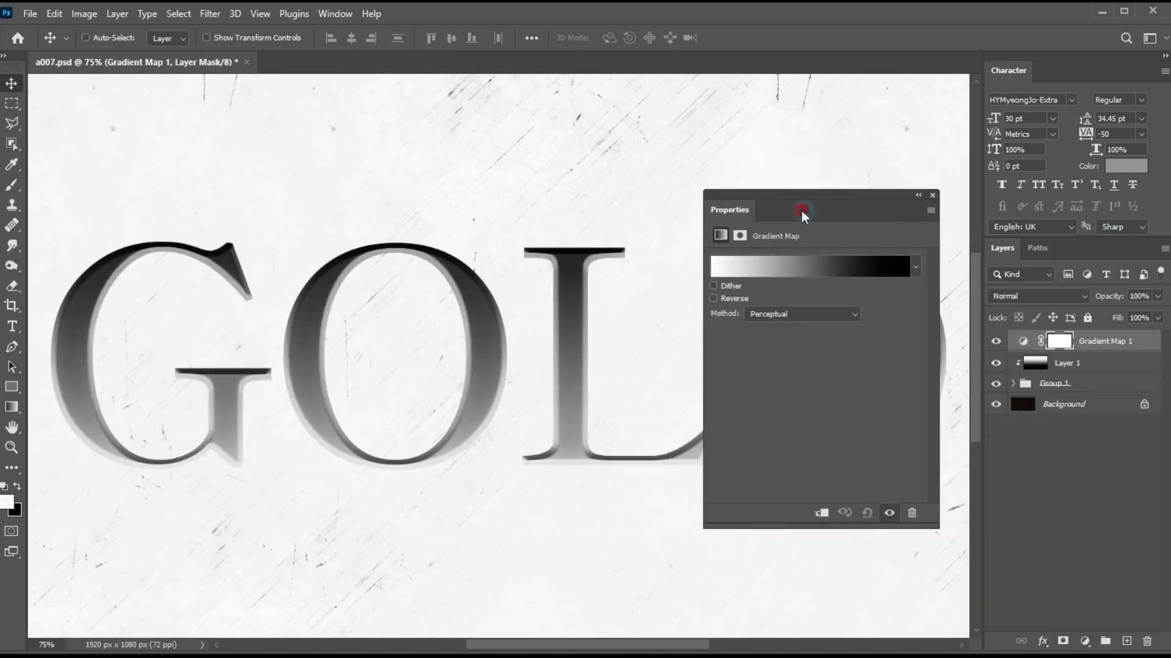
click(825, 263)
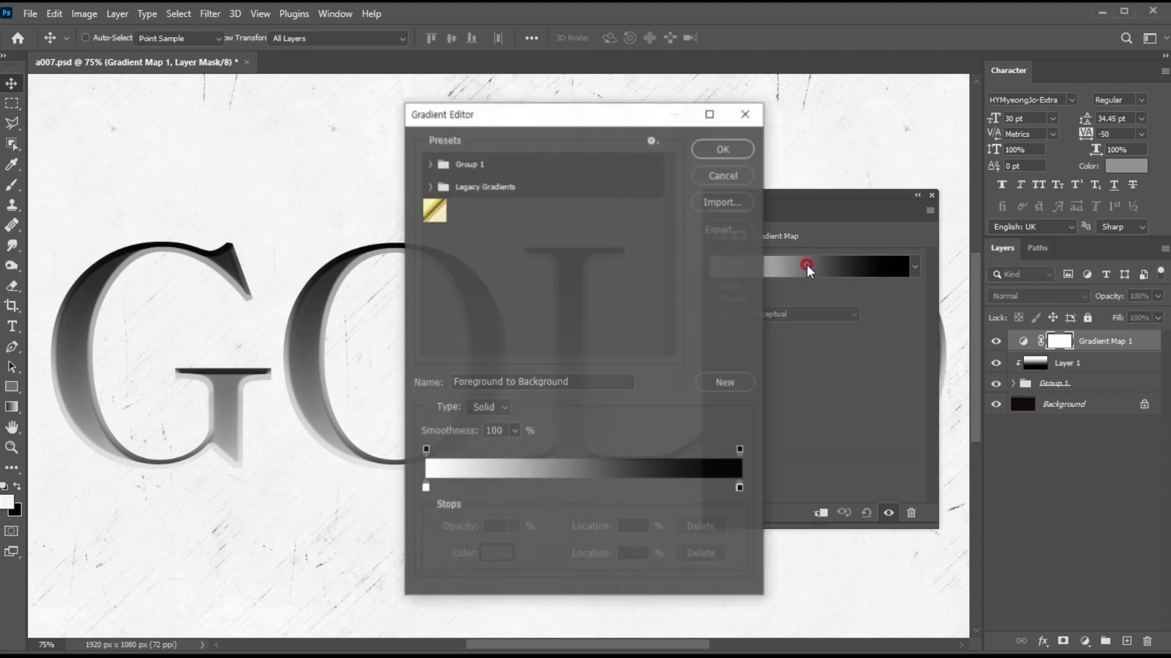
drag(561, 114, 531, 116)
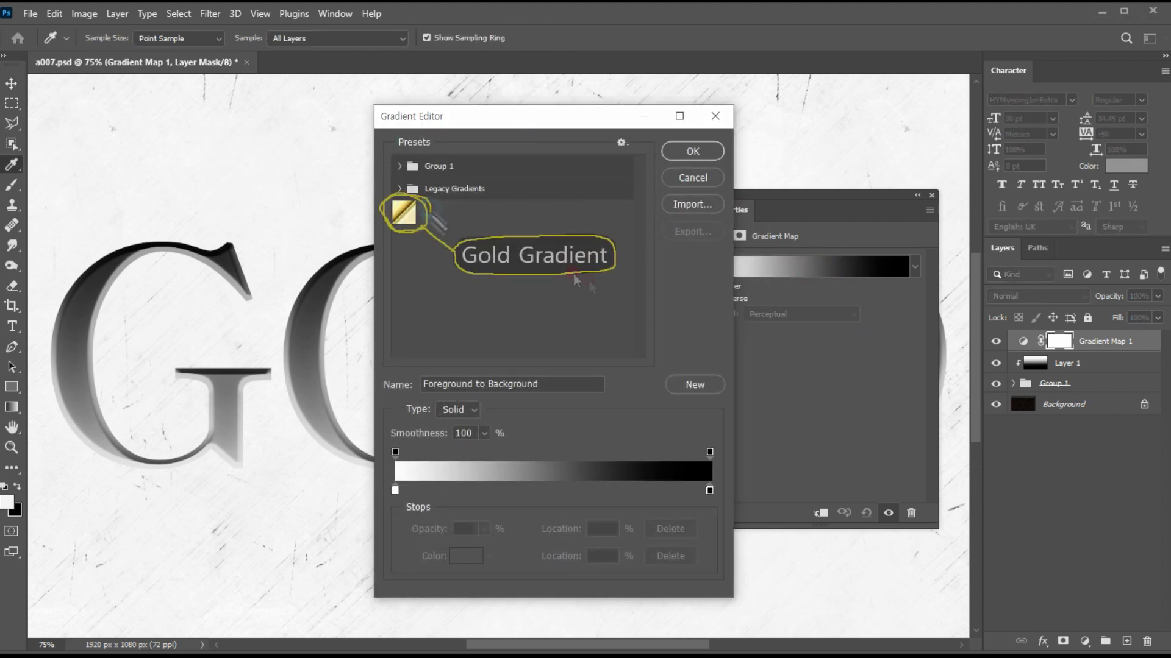
click(424, 204)
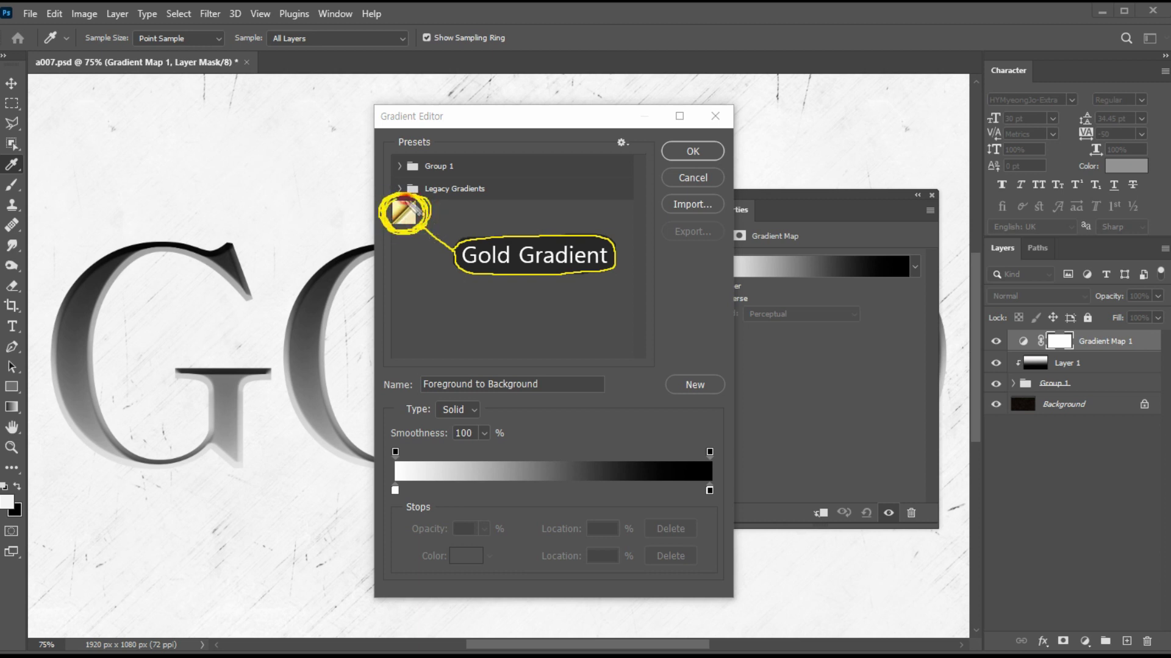
click(402, 211)
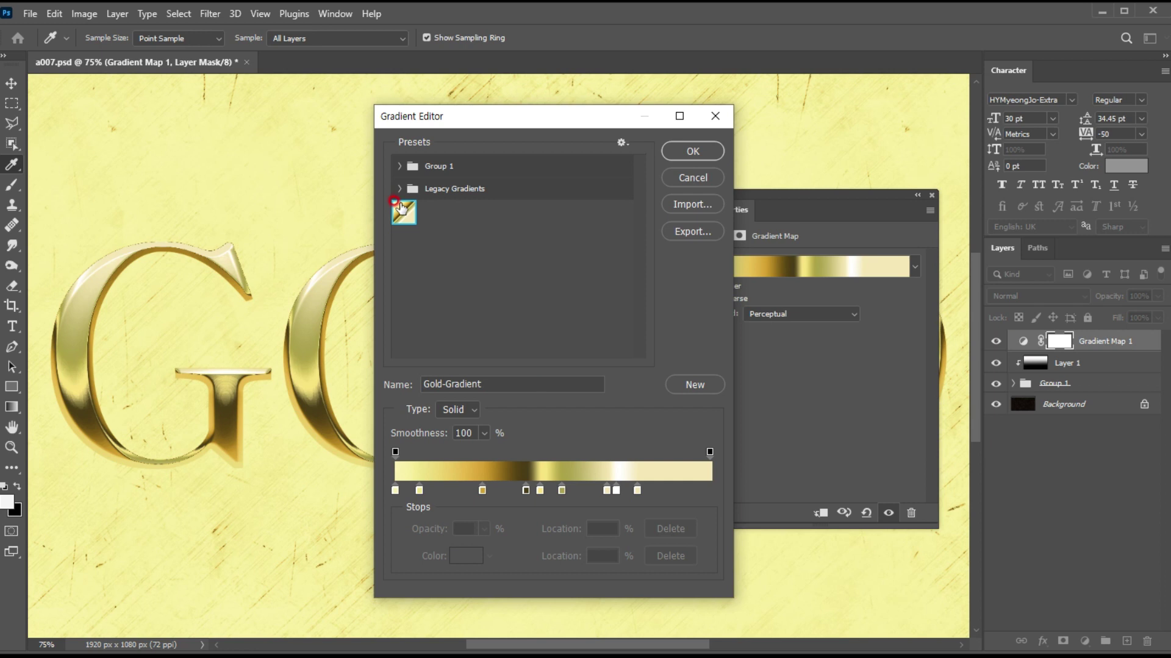
click(688, 153)
drag(918, 225, 890, 217)
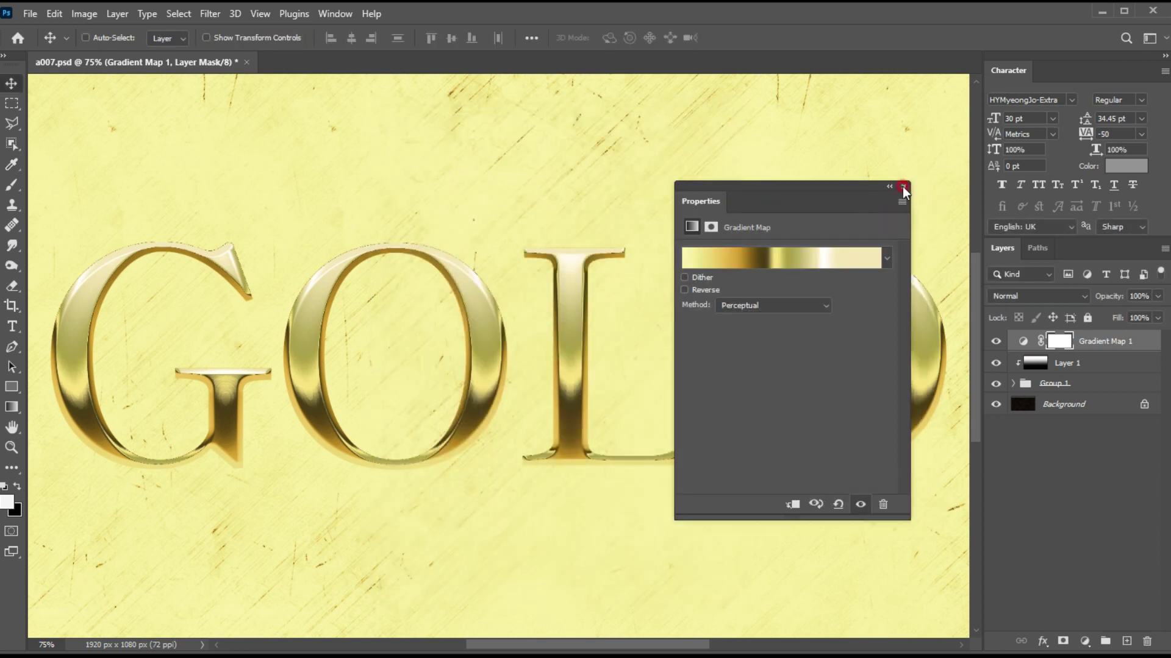
click(902, 189)
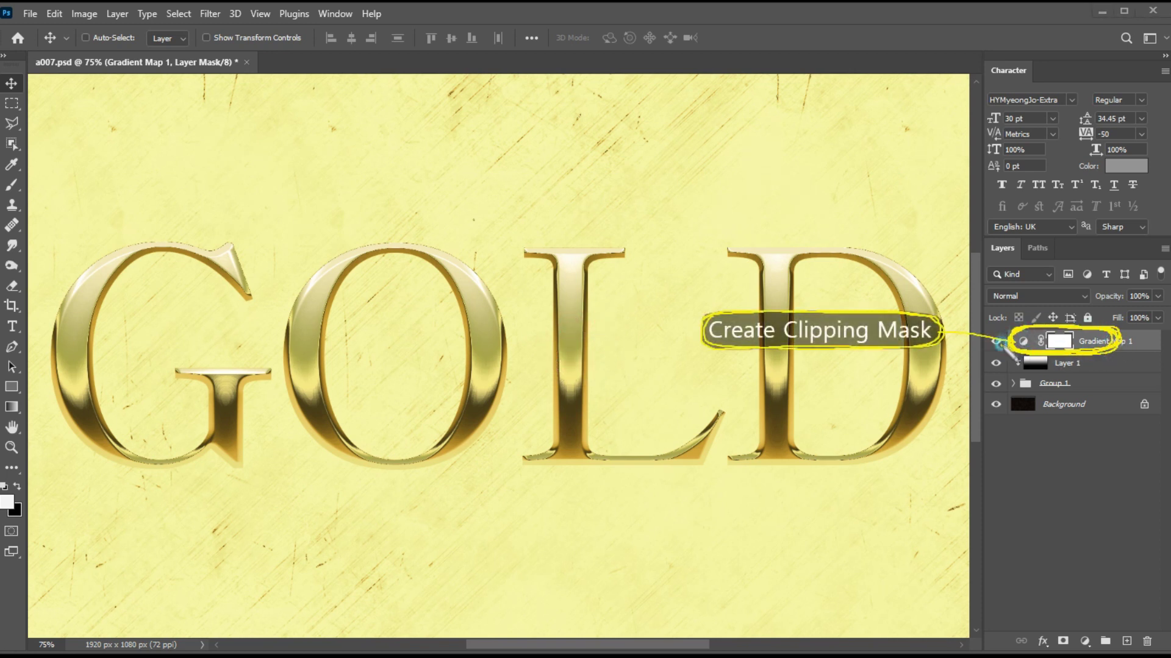
alt+click(1018, 346)
Step: Clip Gradient Map 1 to the GOLD group below so only the letters turn gold
click(1025, 345)
right_click(1077, 343)
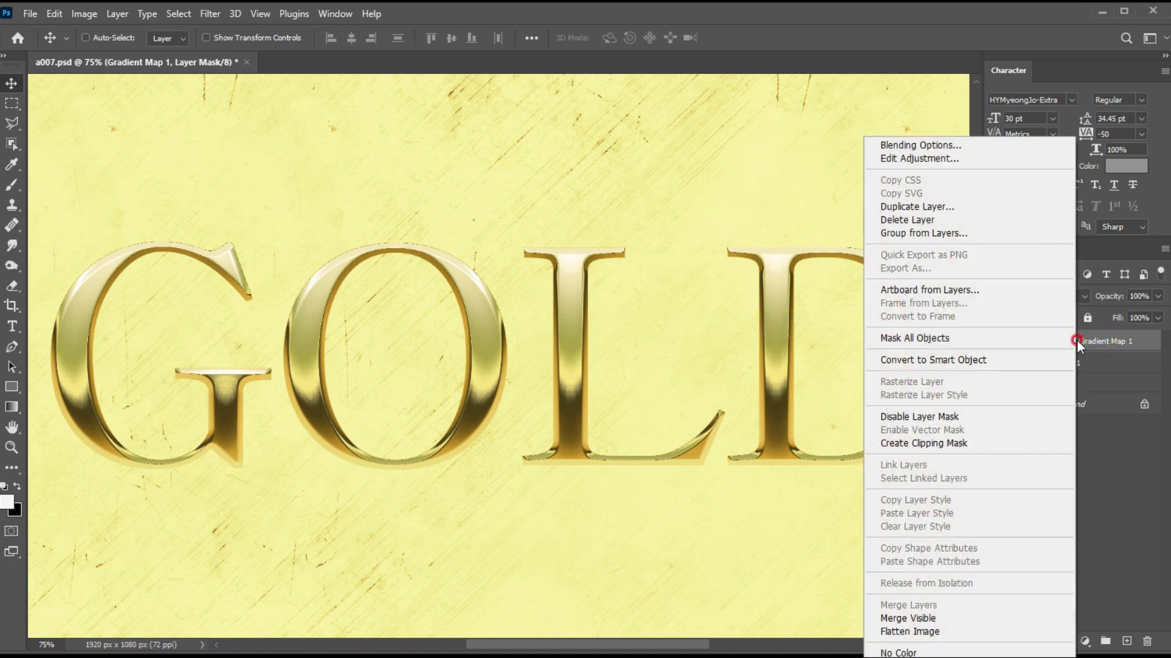
click(938, 443)
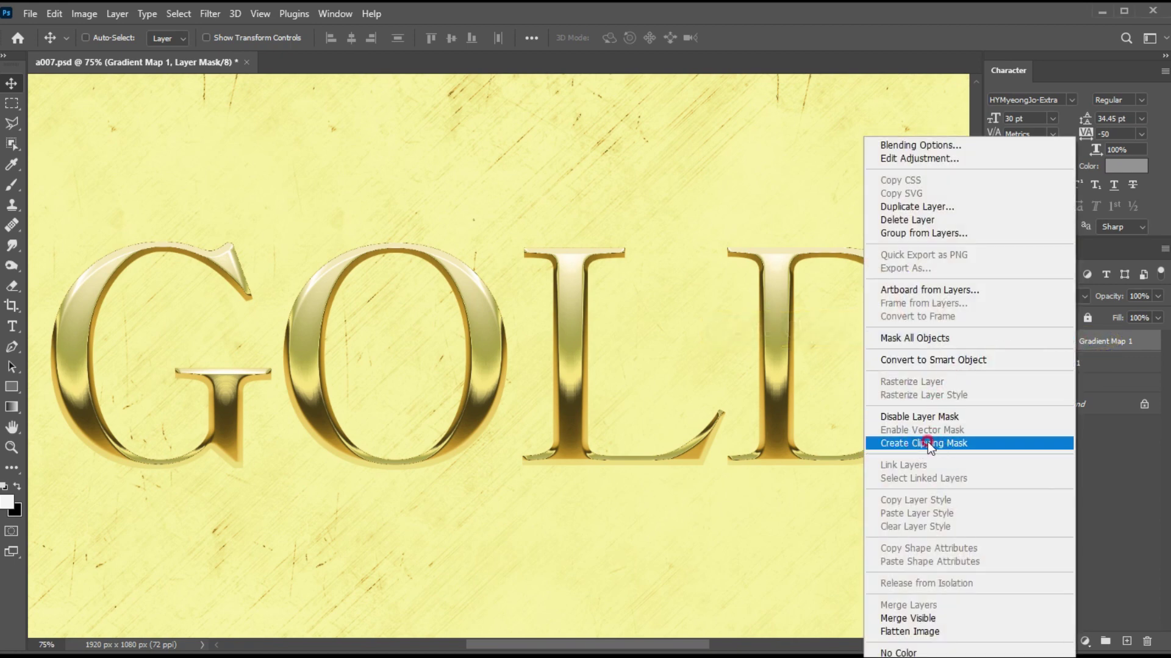